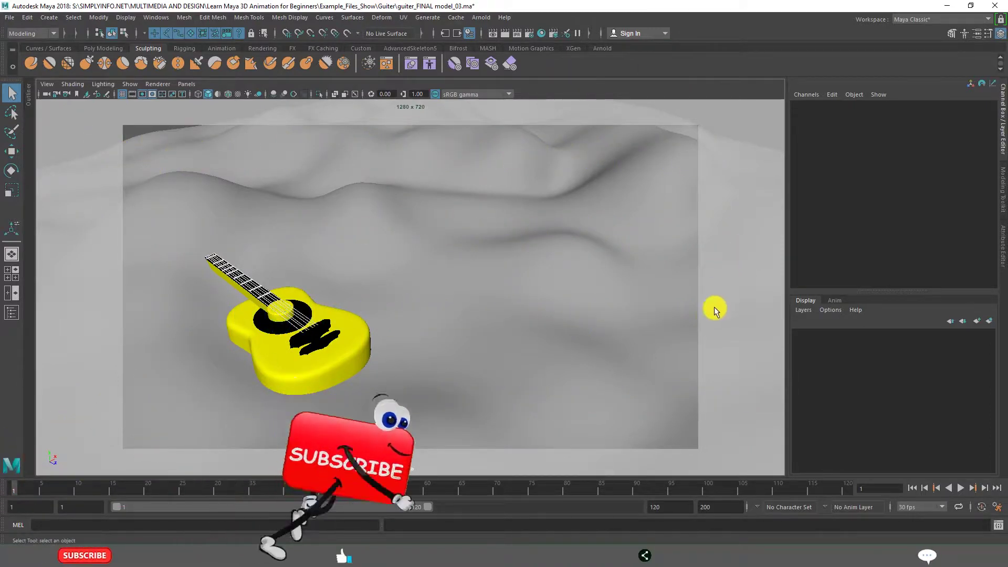
- Select the terrain plane (pPlane1), move it right to Translate X 135.525, and reframe
mouse_move(551, 284)
alt+mouse_down()
mouse_move(520, 276)
mouse_move(563, 275)
mouse_move(398, 323)
alt+mouse_up()
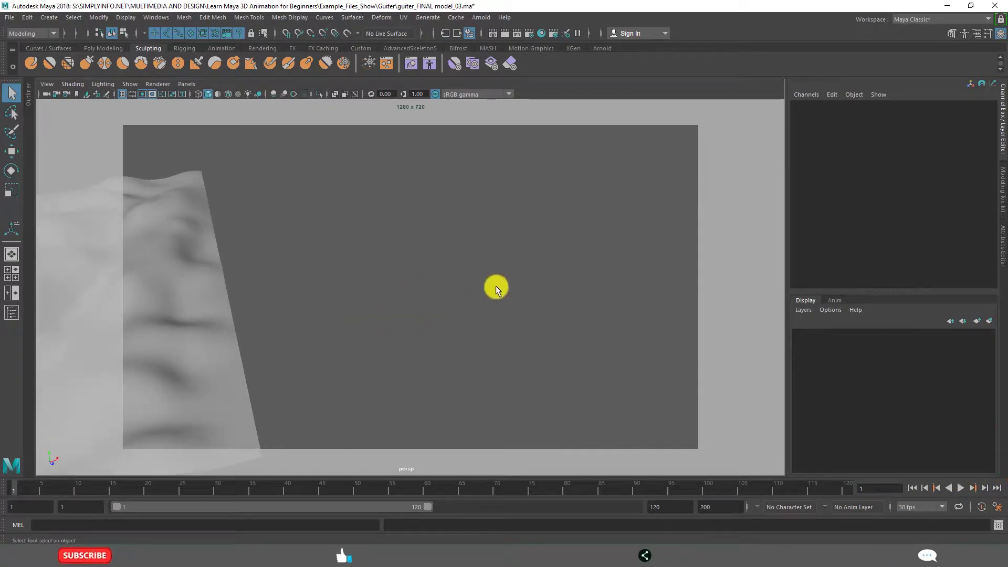
drag(383, 181, 663, 410)
drag(339, 175, 634, 416)
drag(212, 269, 623, 276)
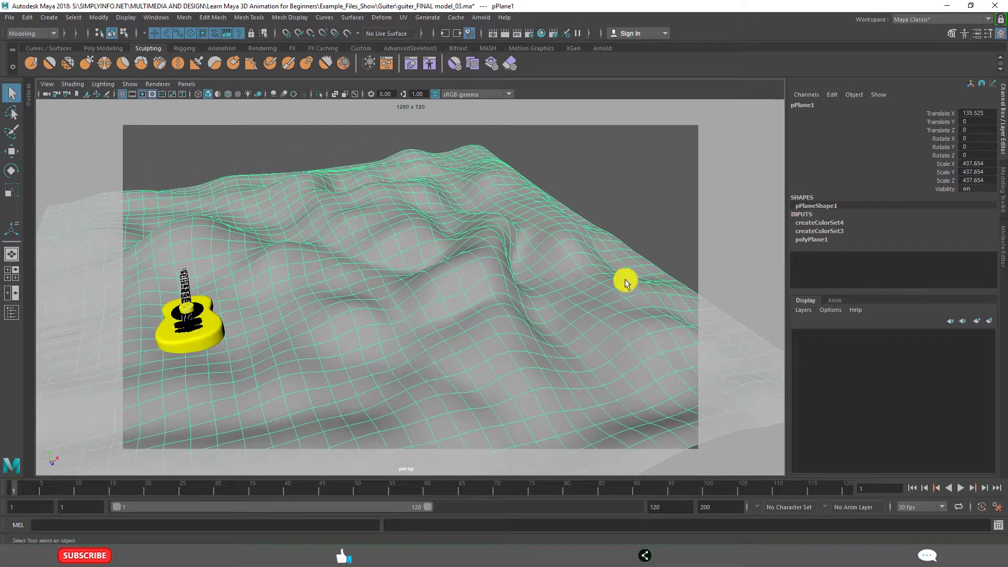
alt+middle_drag(623, 278, 264, 272)
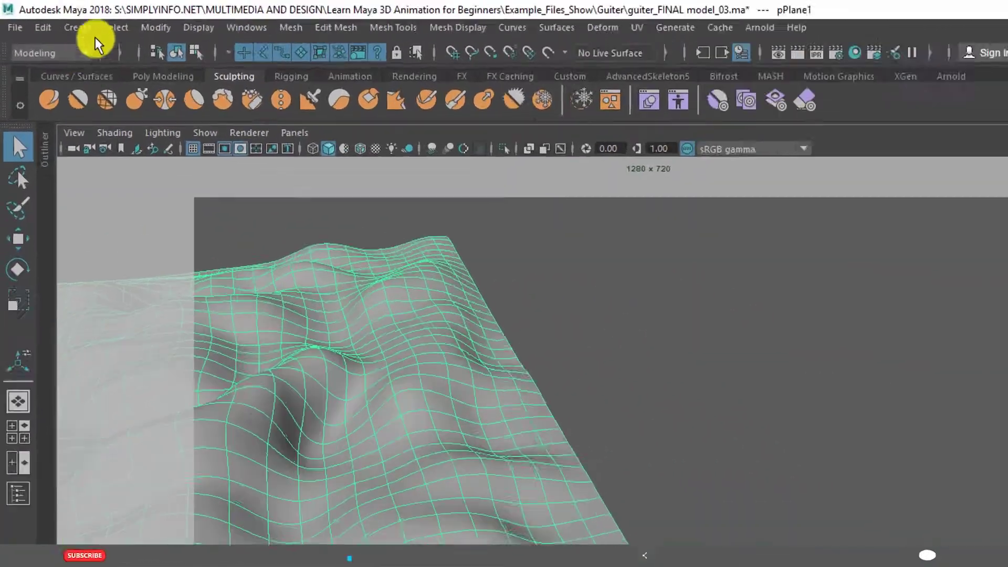
- Draw a new polygon plane (pPlane2) in the empty area beside the terrain
click(79, 28)
mouse_move(188, 127)
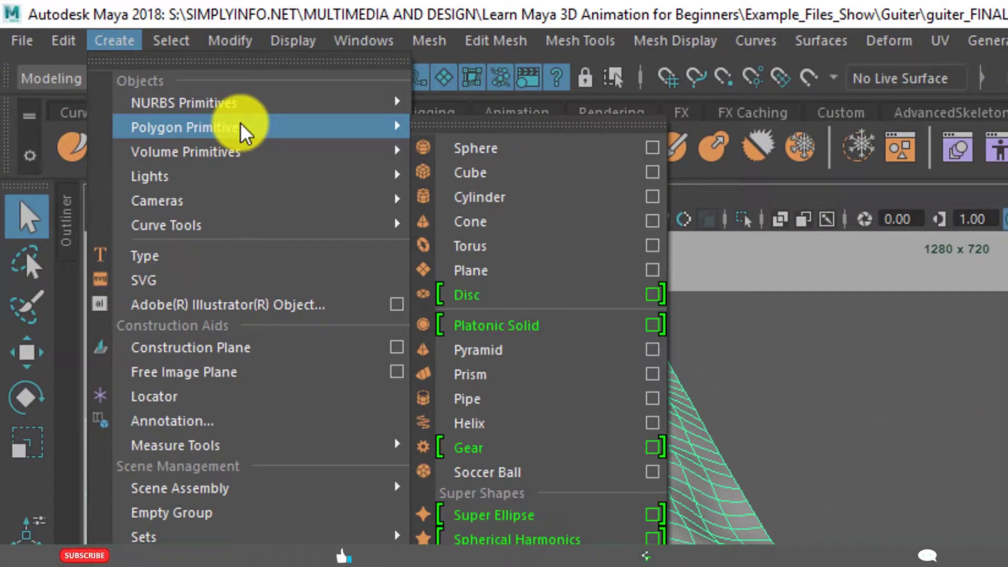
click(496, 272)
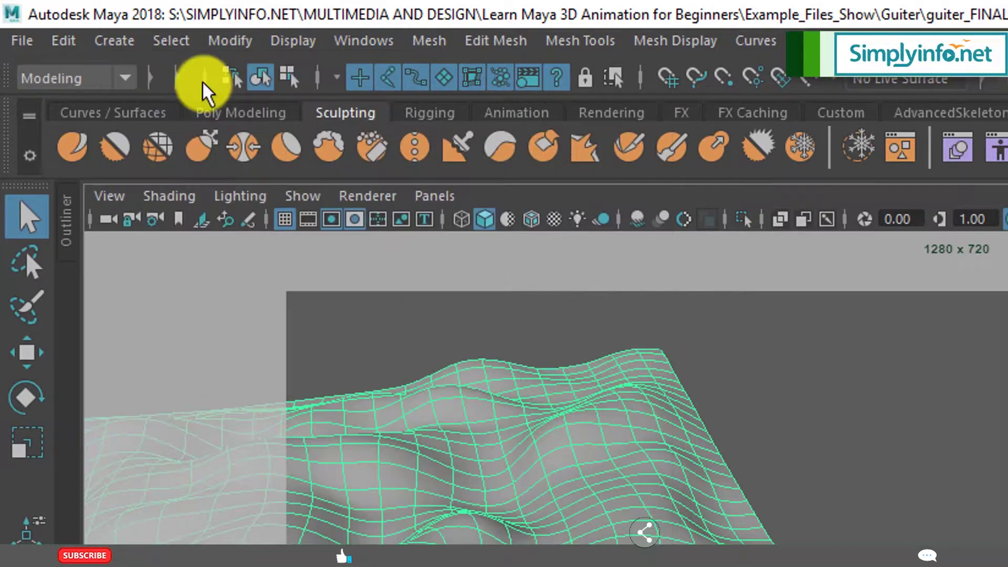
click(114, 40)
mouse_move(188, 127)
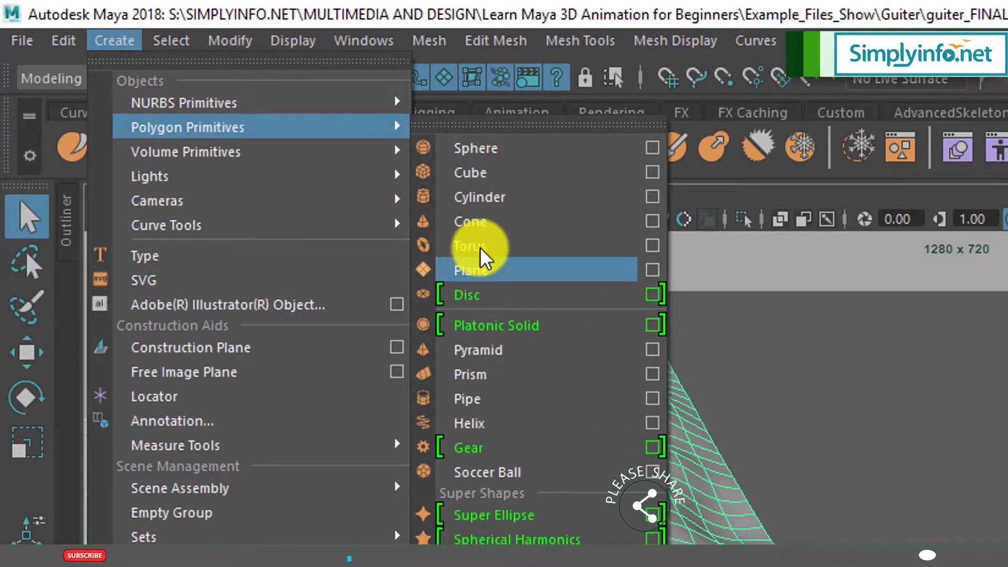
click(484, 269)
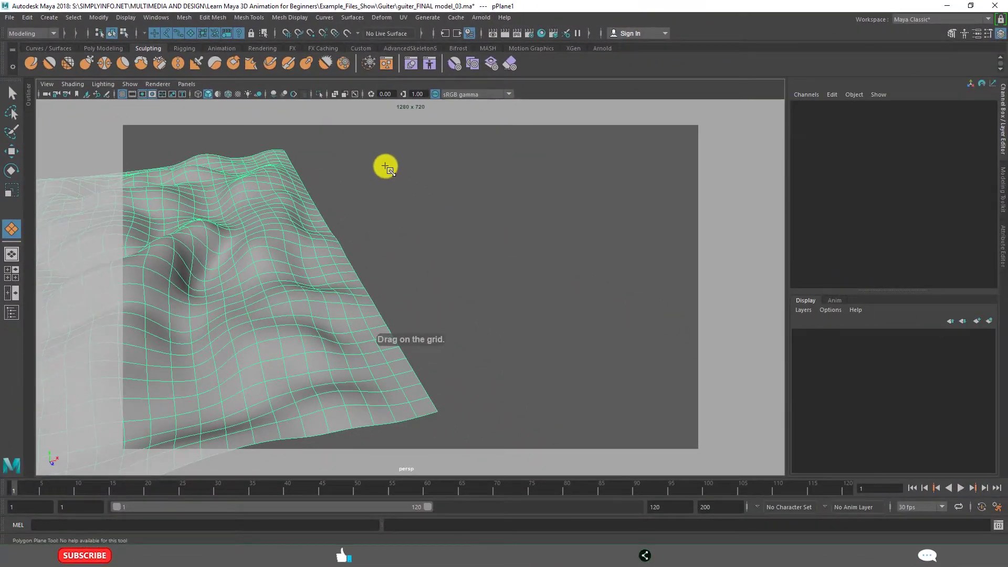
drag(387, 167, 901, 285)
key(q)
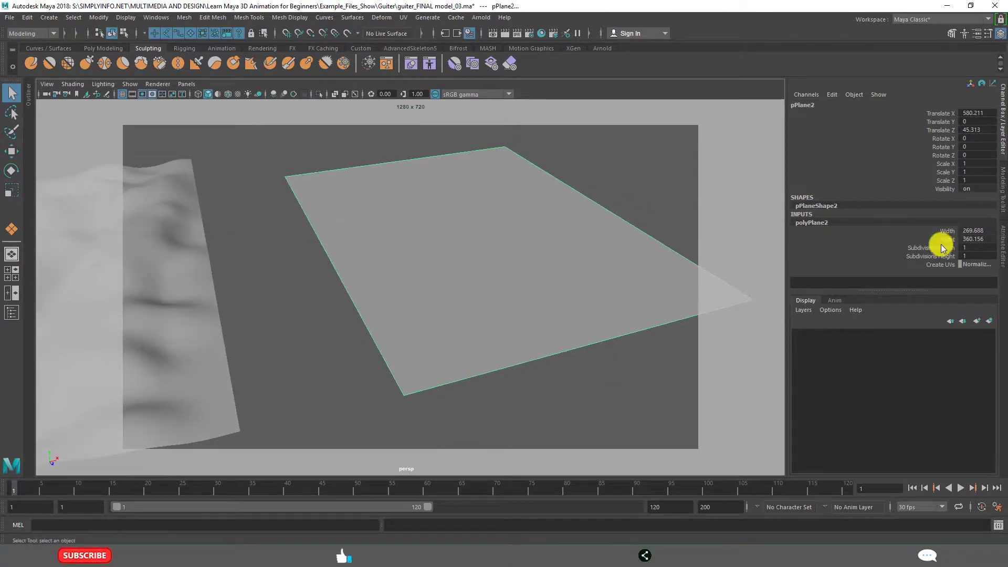
- Set the new plane's width and height subdivisions to 20 and frame it in view
drag(942, 248, 943, 256)
mouse_move(943, 253)
middle_down()
mouse_move(424, 95)
mouse_move(437, 119)
middle_up()
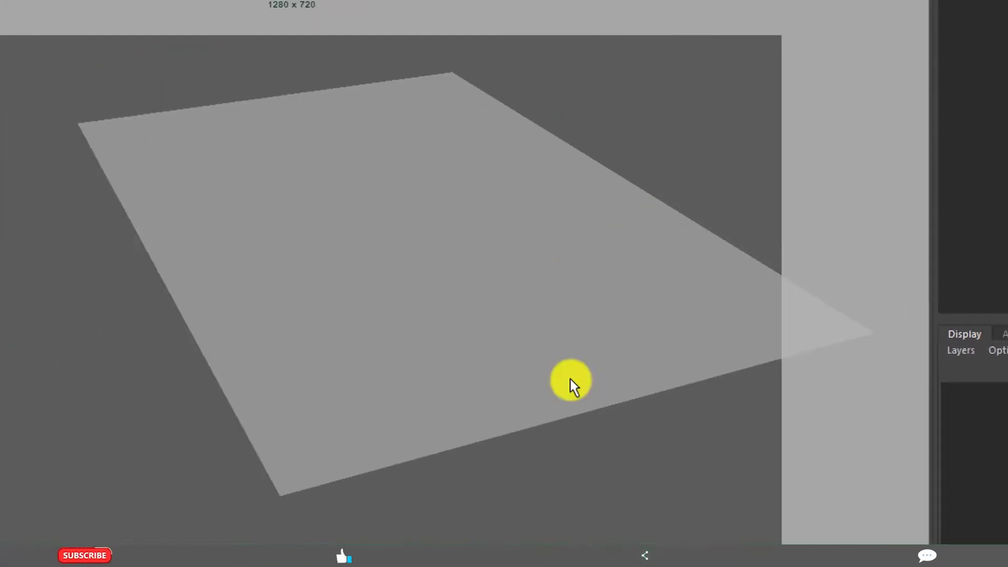
mouse_move(570, 379)
alt+mouse_down()
mouse_move(594, 352)
mouse_move(576, 295)
alt+mouse_up()
click(576, 295)
alt+drag(558, 332, 531, 307)
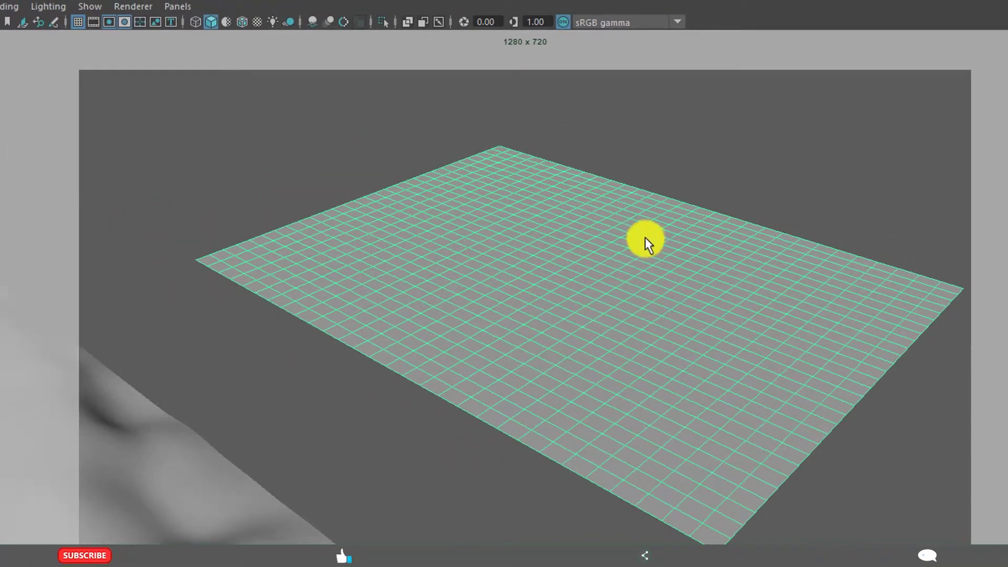
alt+drag(807, 174, 613, 301)
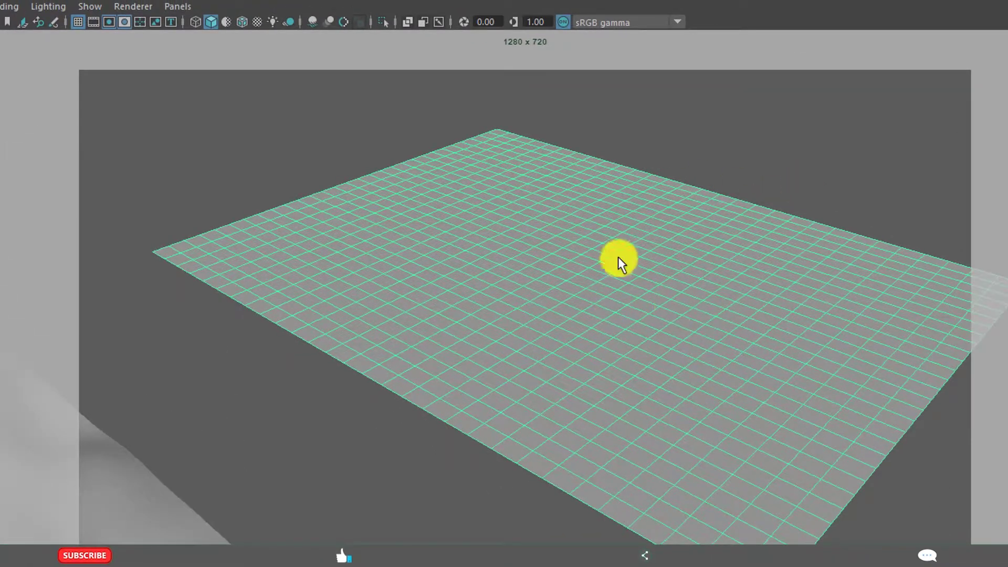
alt+middle_drag(749, 337, 685, 315)
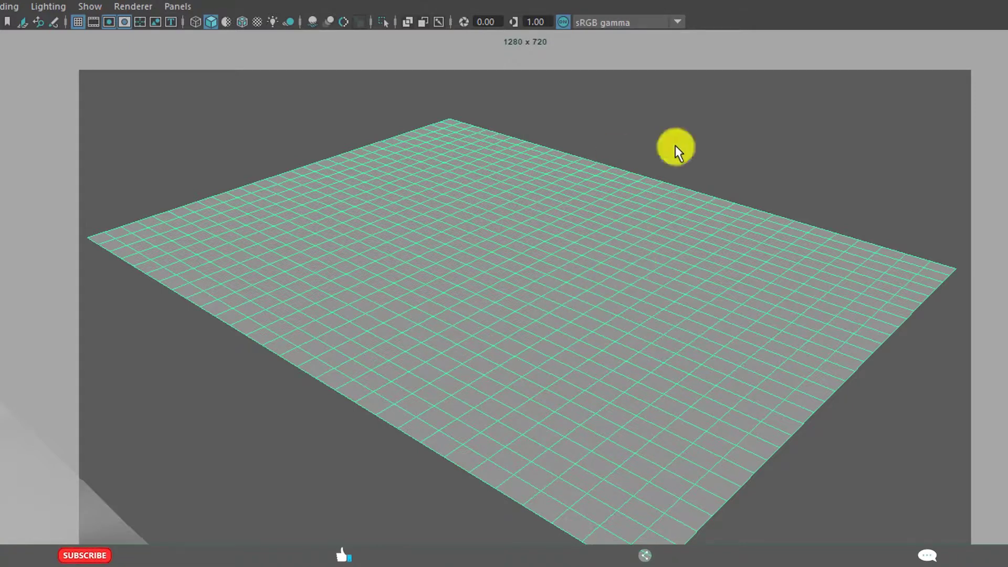
- In vertex mode, raise a block of vertices near the middle into a tower
right_click(596, 222)
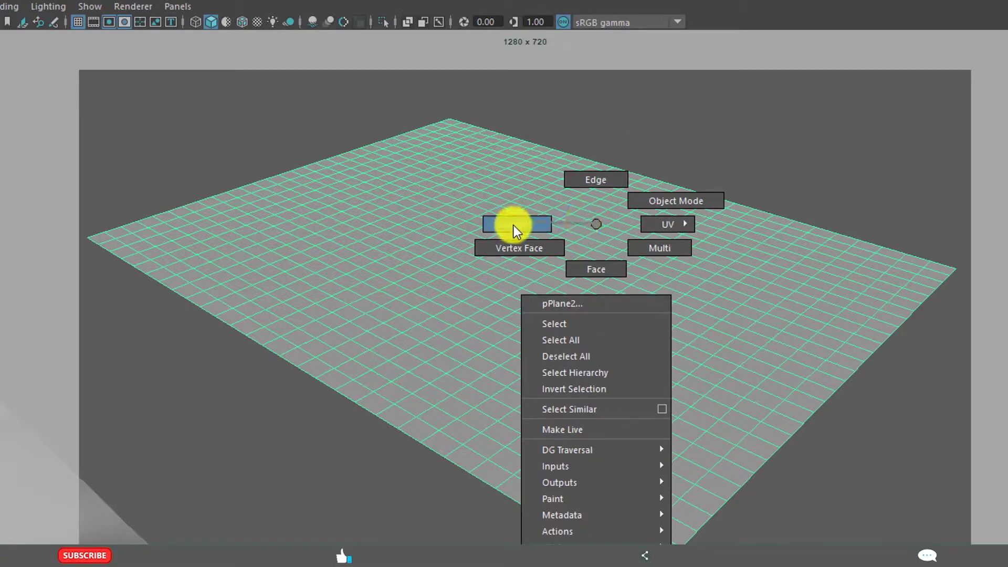
right_drag(596, 223, 516, 224)
drag(482, 266, 524, 323)
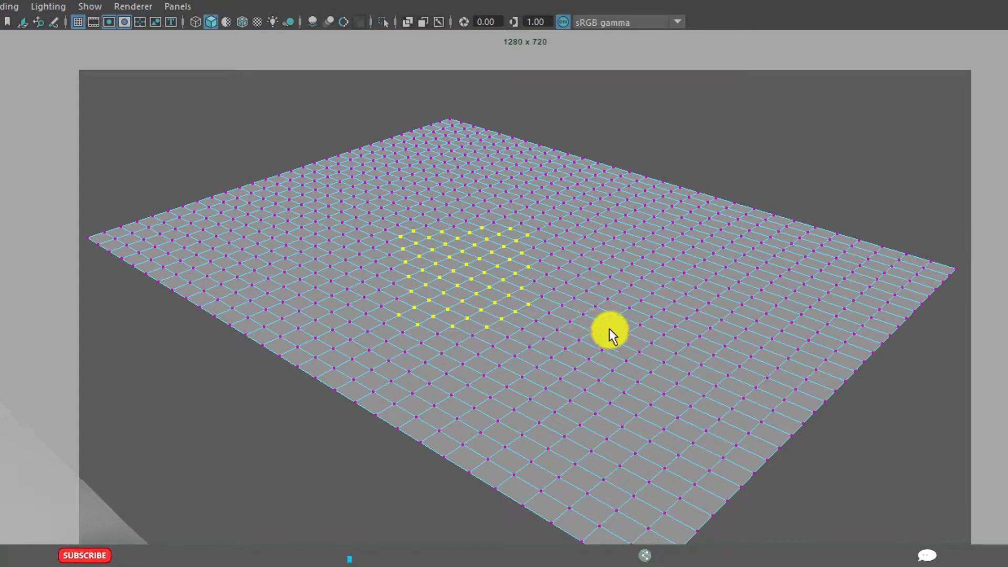
key(w)
drag(459, 195, 461, 115)
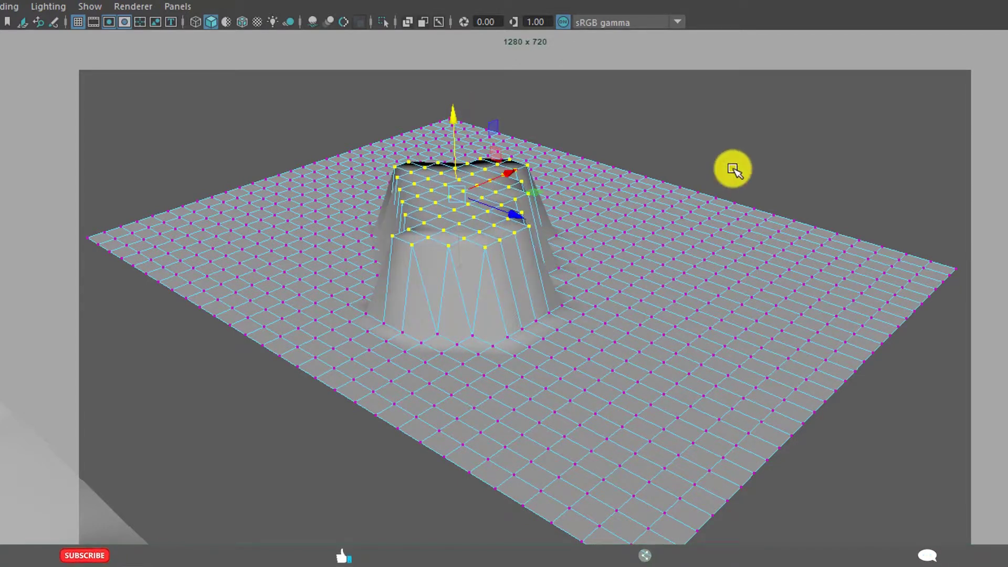
- Sink the right and left vertex blocks into pits and raise a back-right tower
drag(666, 303, 749, 337)
drag(709, 269, 713, 315)
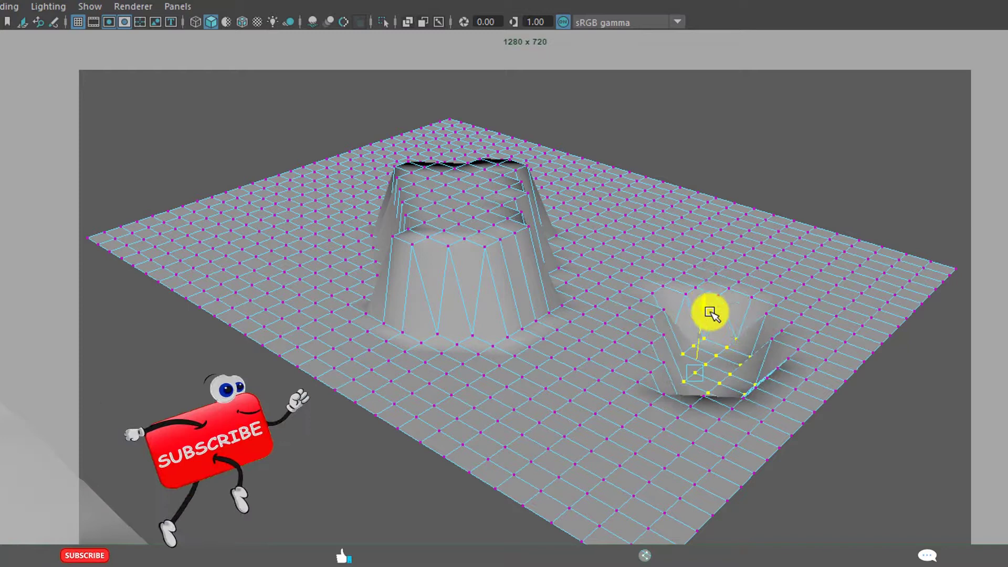
click(827, 142)
drag(220, 225, 307, 272)
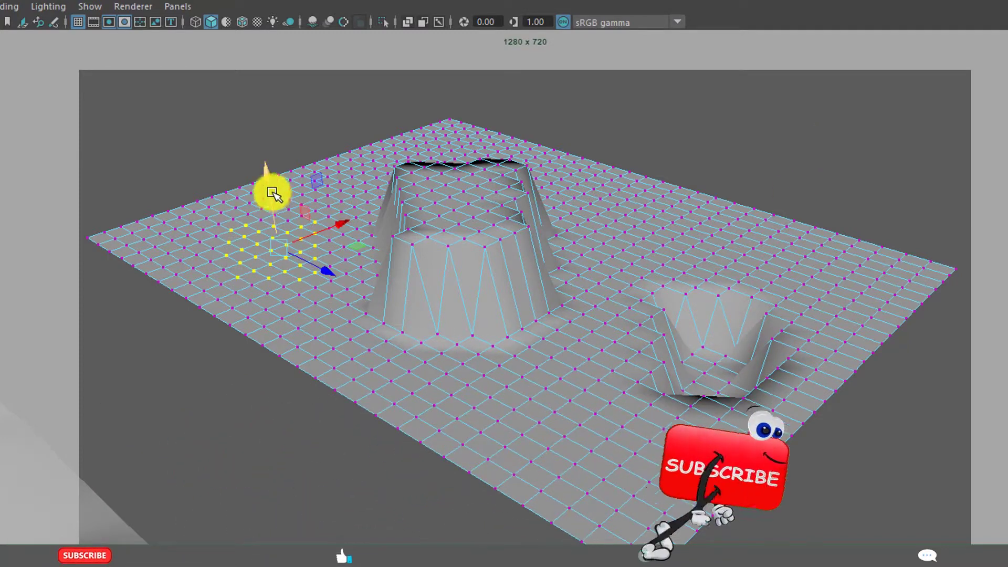
drag(272, 185, 272, 236)
mouse_move(664, 214)
mouse_down()
mouse_move(598, 178)
mouse_move(642, 95)
mouse_up()
- Return to Object Mode, deselect the mesh, and orbit to inspect the blocks
right_drag(638, 162, 716, 163)
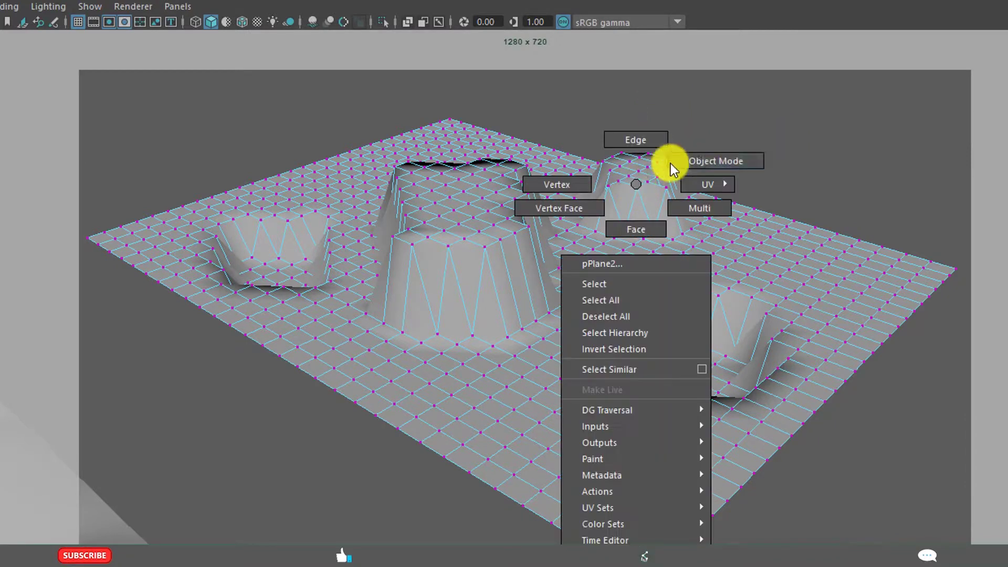
click(823, 416)
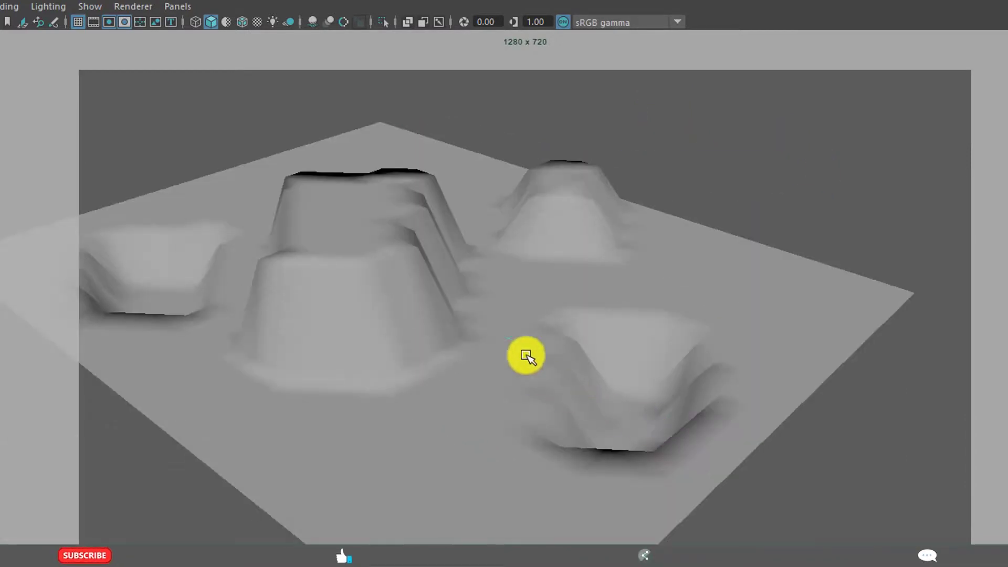
alt+drag(680, 423, 592, 407)
alt+middle_drag(592, 407, 551, 342)
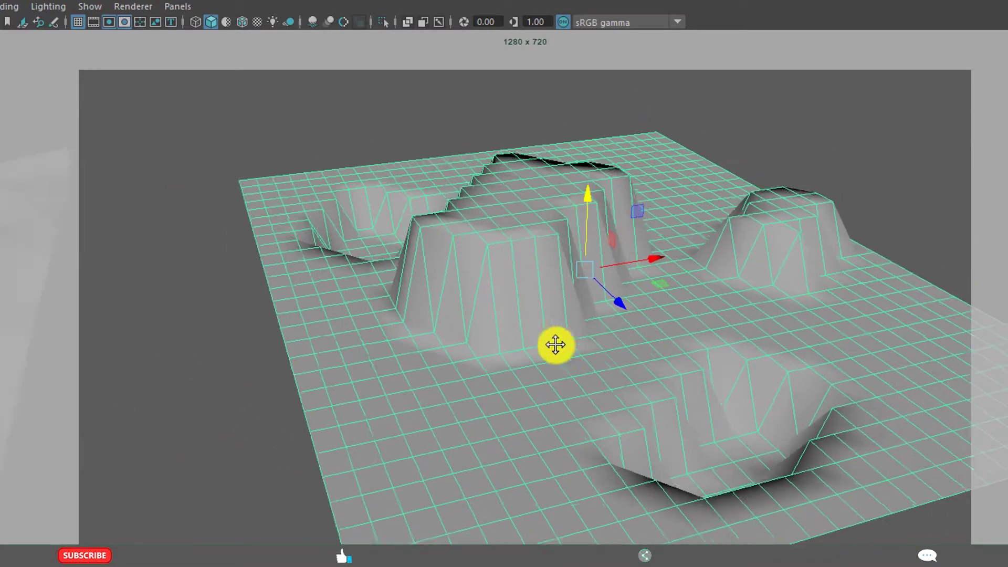
mouse_move(429, 402)
alt+mouse_down()
mouse_move(484, 400)
mouse_move(677, 338)
alt+mouse_up()
alt+middle_drag(678, 339, 702, 332)
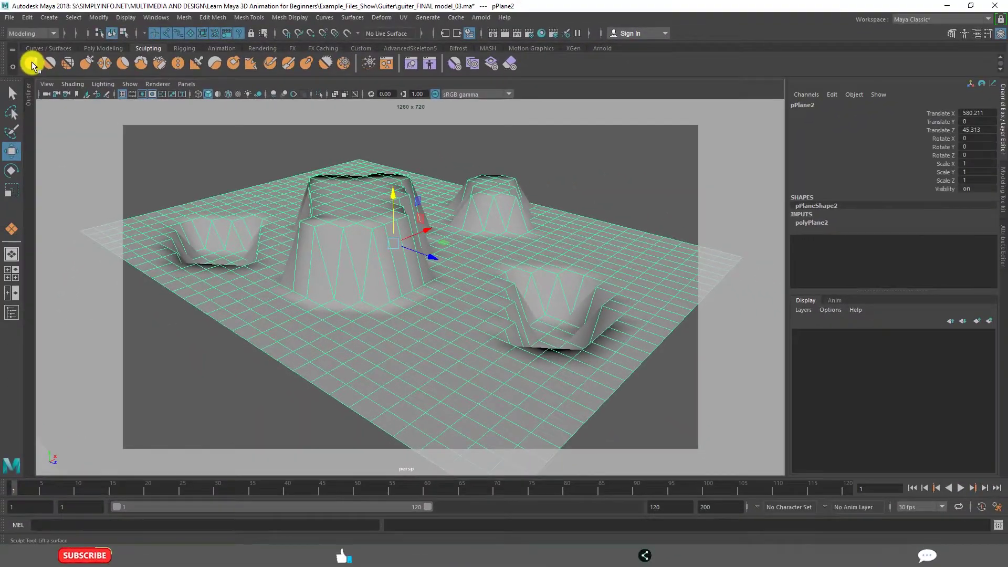
- Sculpt the ground around the blocks, check it from low and frontal angles, then switch to Move
click(16, 41)
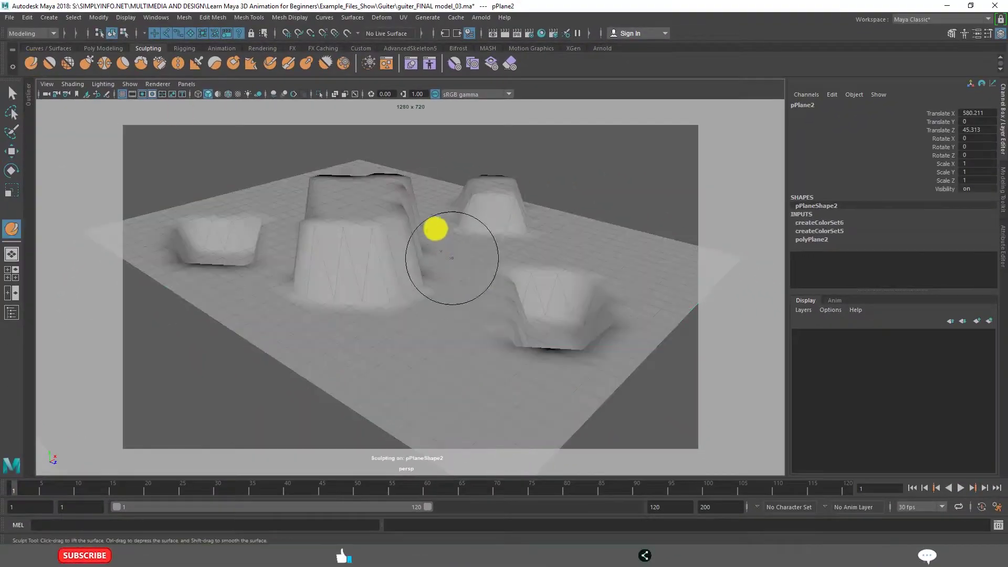
mouse_move(403, 195)
mouse_down()
mouse_move(583, 288)
mouse_move(200, 237)
mouse_move(368, 169)
mouse_move(596, 240)
mouse_move(323, 299)
mouse_up()
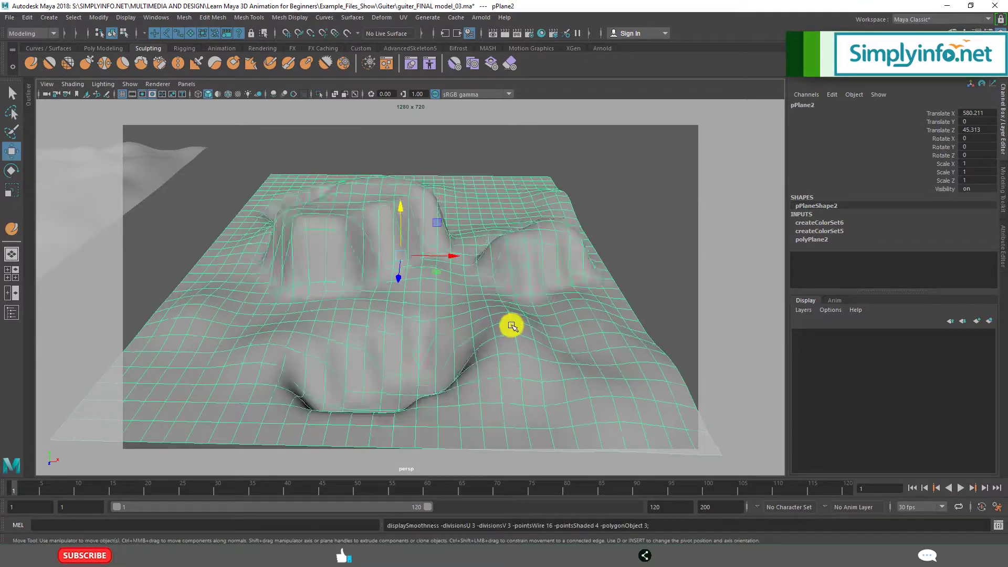
alt+drag(512, 328, 449, 327)
alt+right_drag(449, 327, 456, 336)
mouse_move(455, 336)
alt+mouse_down()
mouse_move(394, 300)
mouse_move(521, 232)
mouse_move(484, 223)
mouse_move(547, 232)
alt+mouse_up()
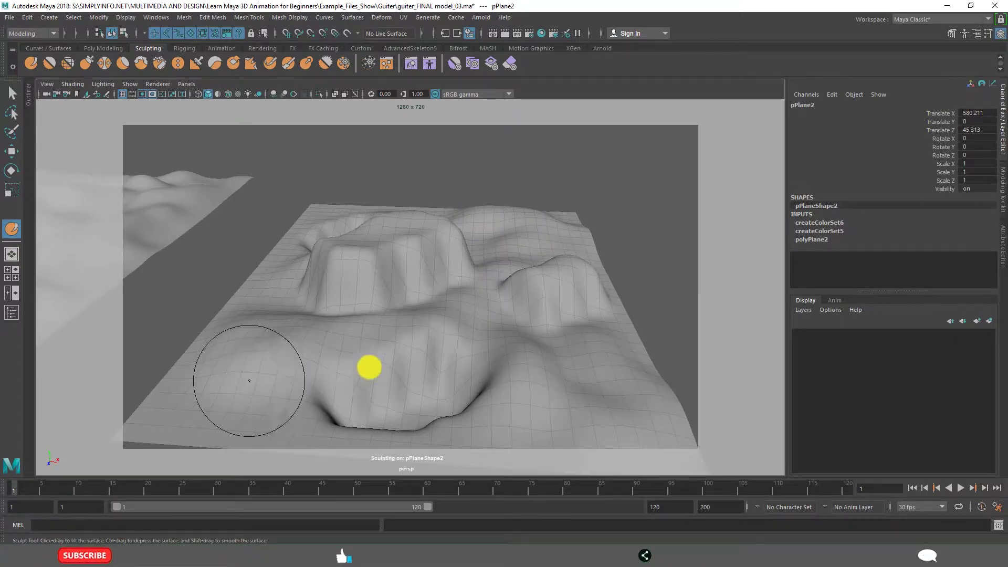
alt+right_drag(495, 286, 510, 312)
mouse_move(511, 311)
alt+mouse_down()
mouse_move(496, 292)
mouse_move(520, 278)
mouse_move(545, 376)
mouse_move(537, 362)
alt+mouse_up()
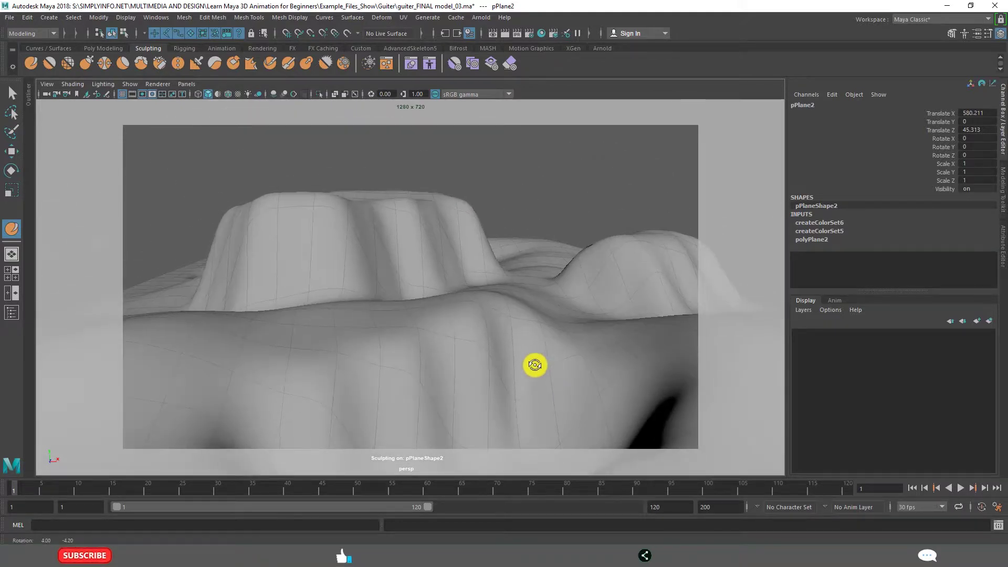
key(w)
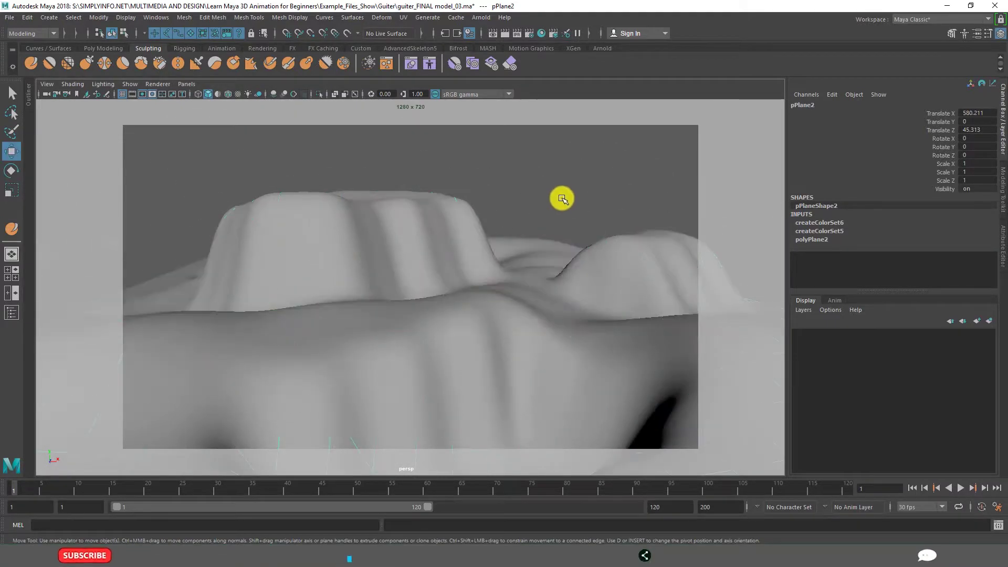
click(551, 197)
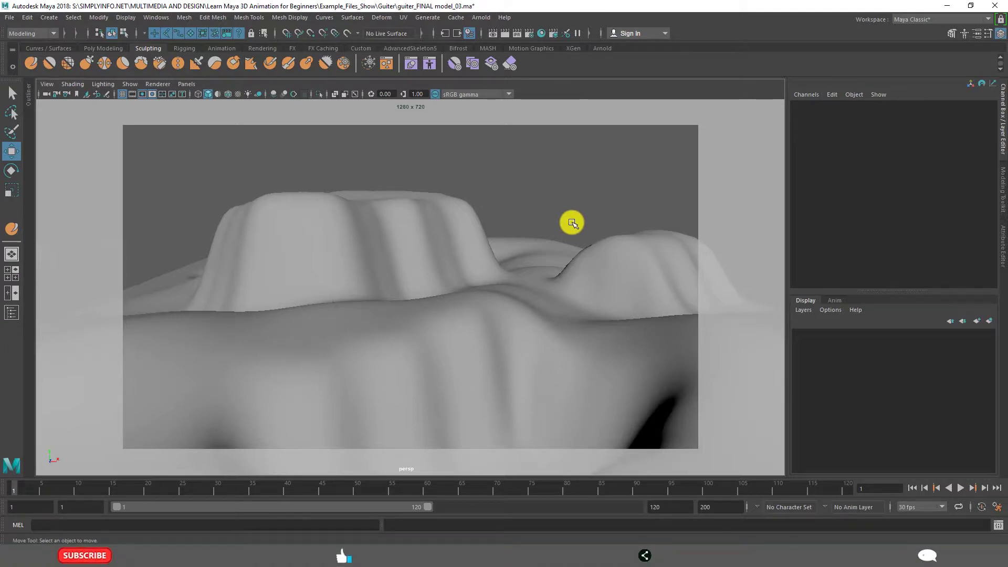
- Show the Modeling Toolkit panel beside a side view of the terrain and begin enabling Quad Draw
click(1001, 191)
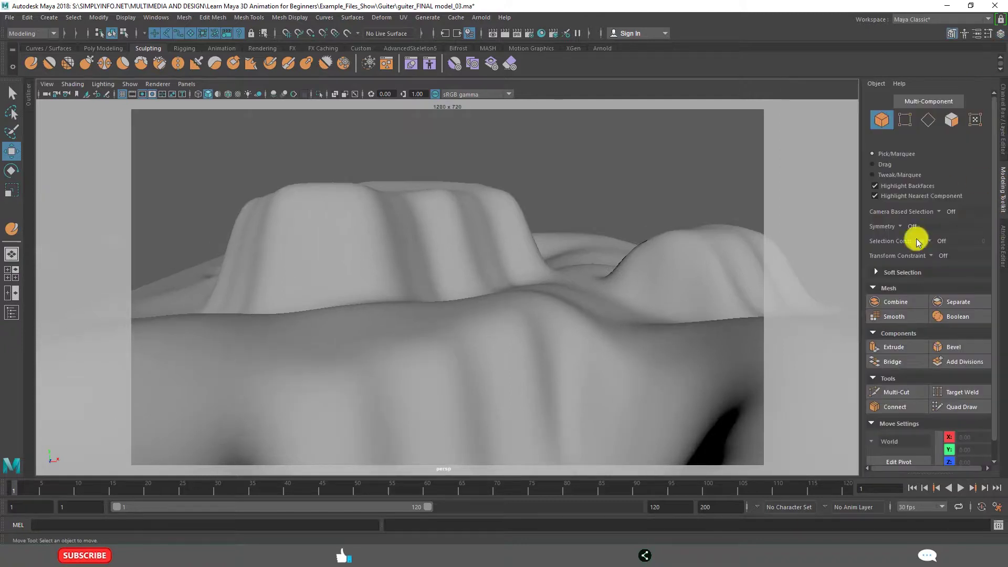
alt+drag(517, 292, 526, 281)
scroll(526, 281, up, 1)
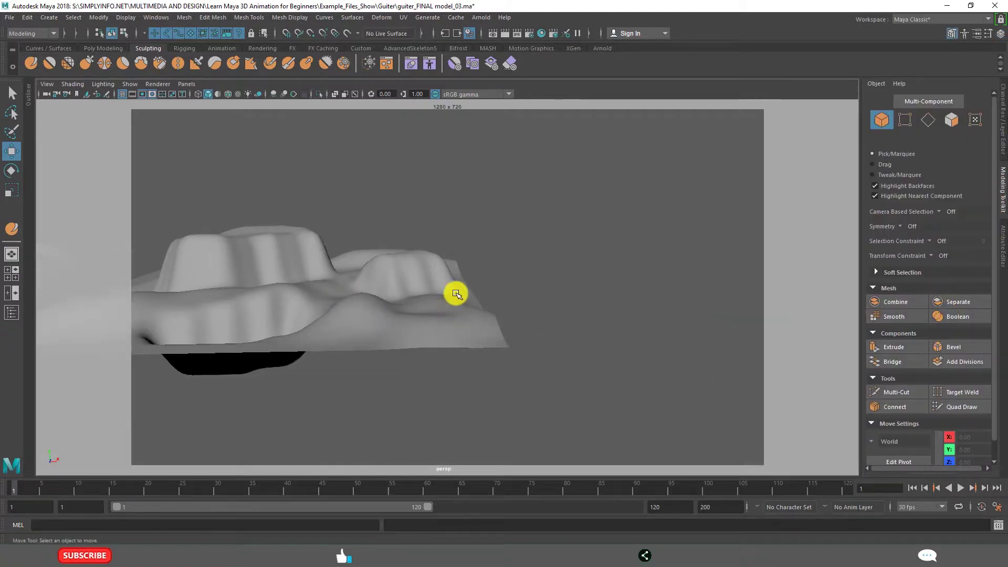
scroll(544, 288, up, 1)
scroll(551, 296, up, 1)
scroll(584, 303, up, 1)
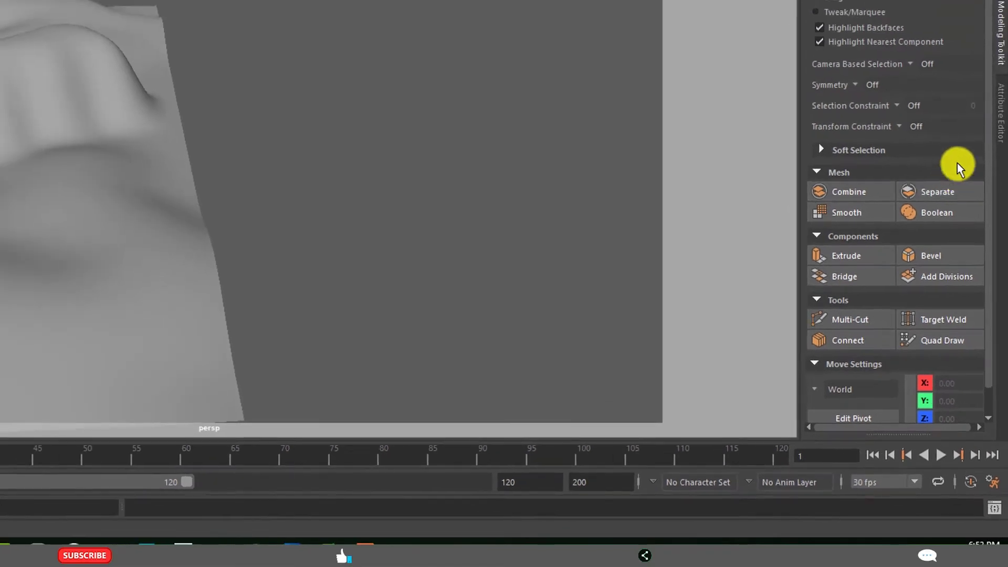
scroll(975, 154, down, 1)
click(943, 340)
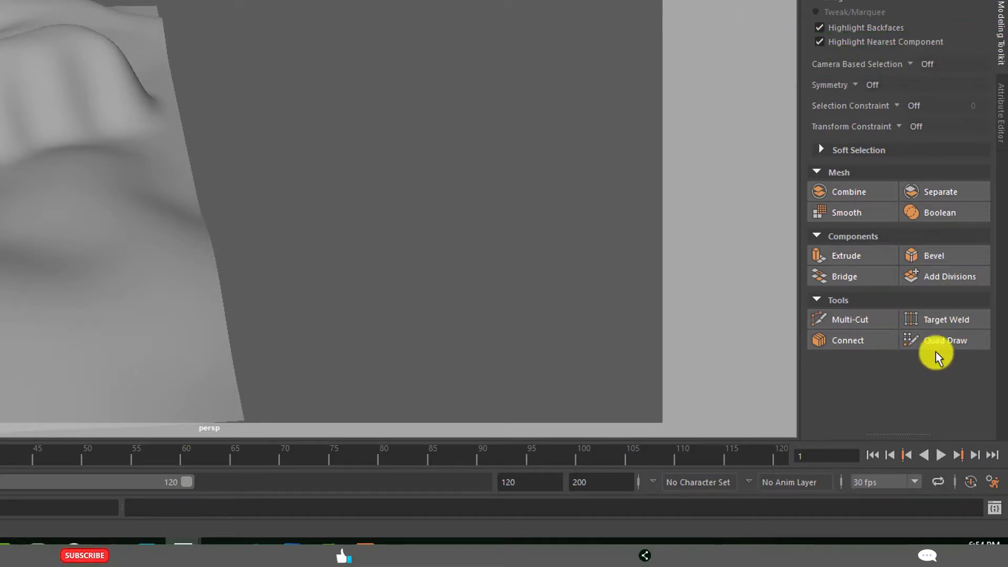
- Start Quad Draw with the terrain as reference surface and pull one face upward
click(920, 341)
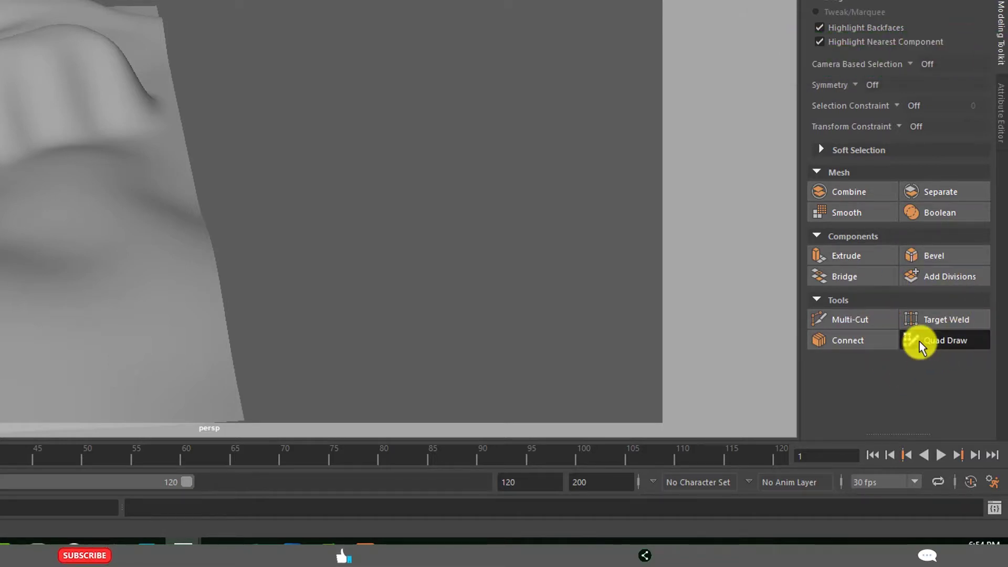
drag(357, 142, 361, 282)
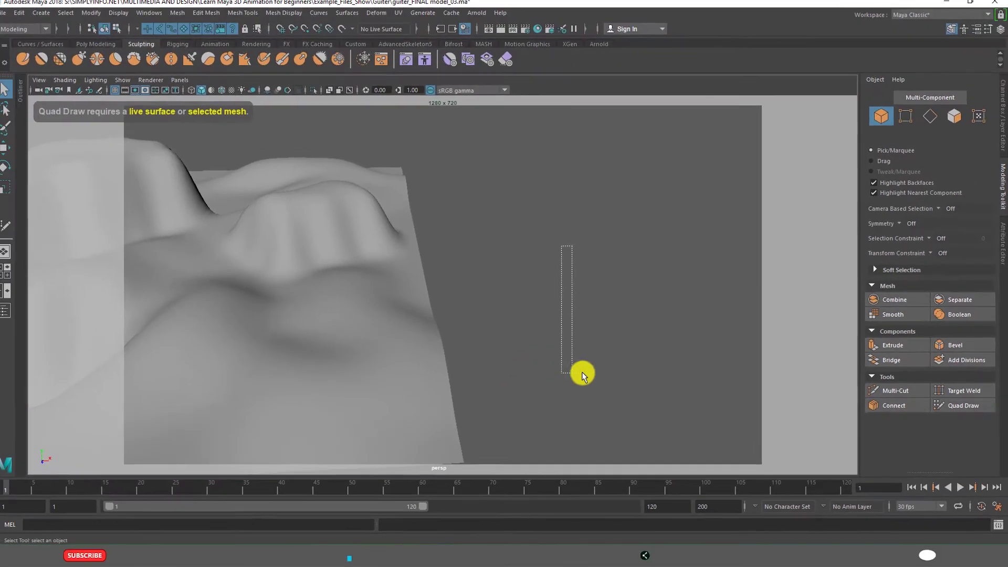
drag(584, 373, 591, 377)
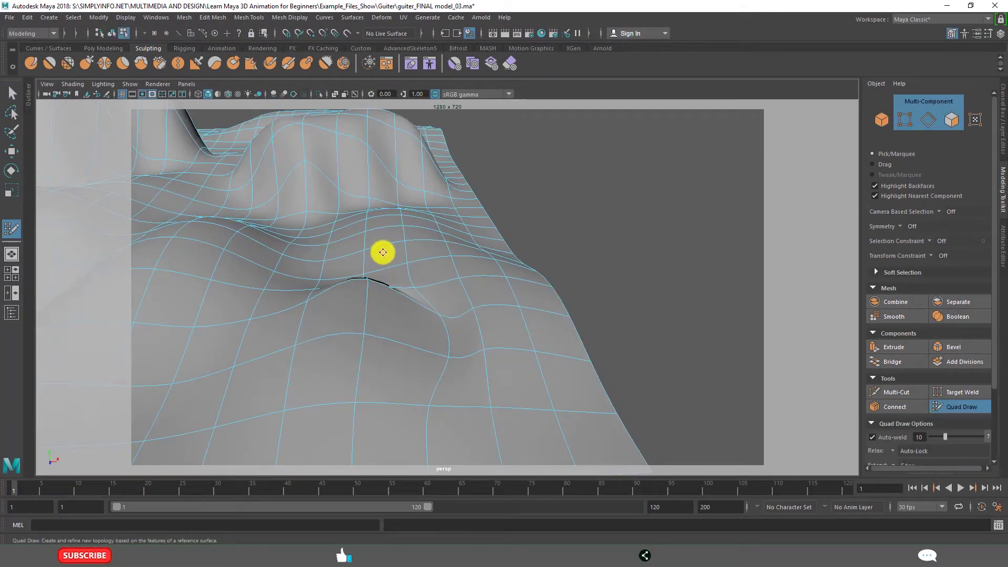
alt+drag(492, 309, 465, 276)
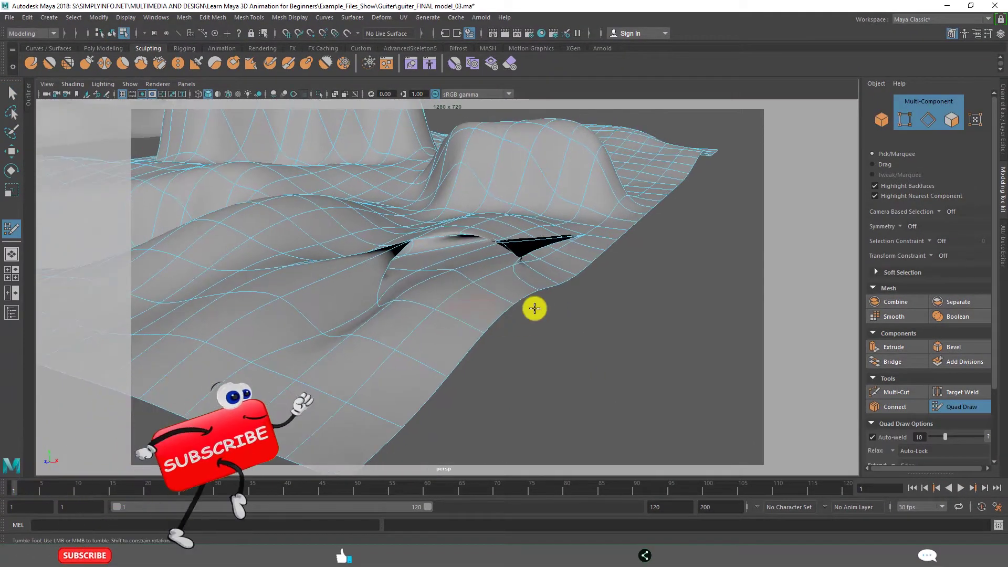
mouse_move(380, 360)
alt+mouse_down()
mouse_move(521, 347)
mouse_move(561, 293)
alt+mouse_up()
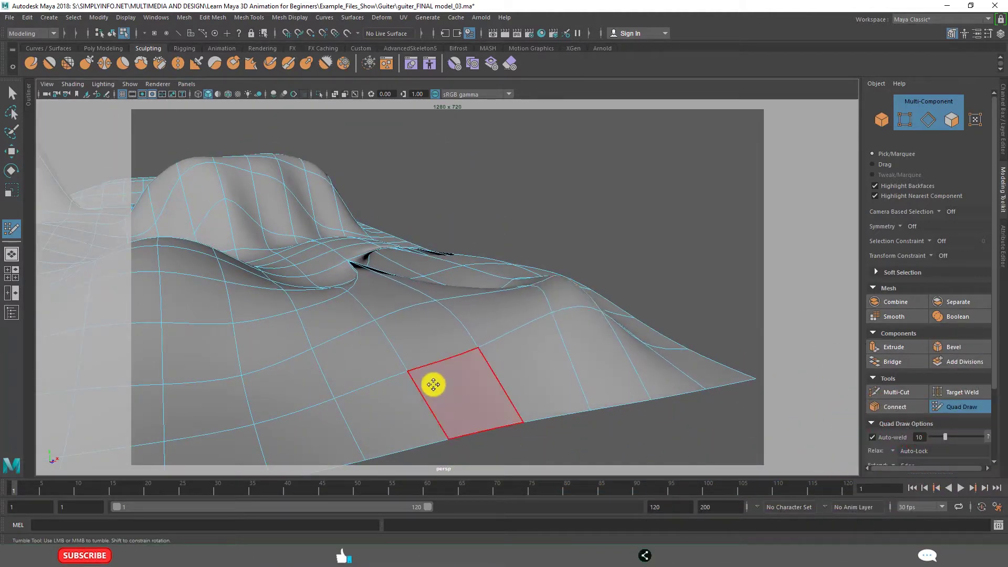
mouse_move(265, 341)
mouse_down()
mouse_move(295, 275)
mouse_move(199, 328)
mouse_up()
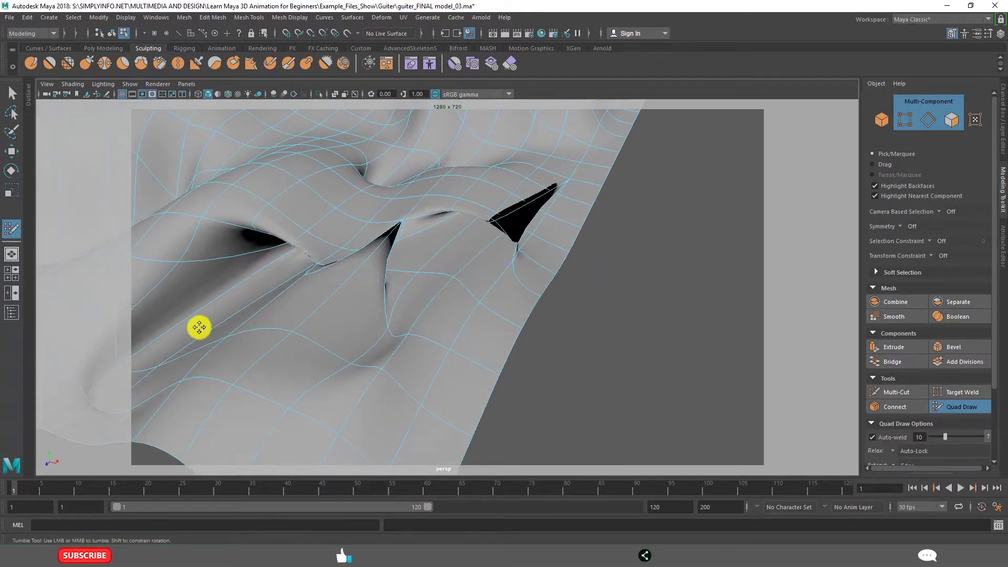
- Reframe the terrain, then return to Move and Object Mode with smooth preview (3)
mouse_move(443, 310)
alt+mouse_down()
mouse_move(495, 346)
mouse_move(583, 370)
alt+mouse_up()
mouse_move(575, 374)
alt+right_down()
mouse_move(560, 338)
mouse_move(548, 406)
alt+right_up()
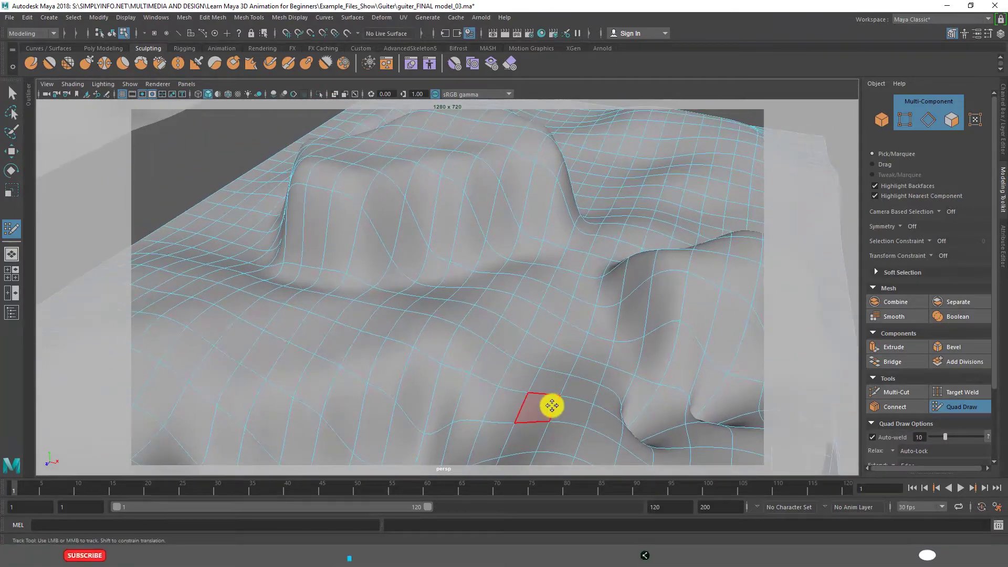
mouse_move(548, 406)
alt+mouse_down()
mouse_move(504, 359)
mouse_move(512, 335)
mouse_move(583, 298)
alt+mouse_up()
alt+right_drag(583, 297, 540, 293)
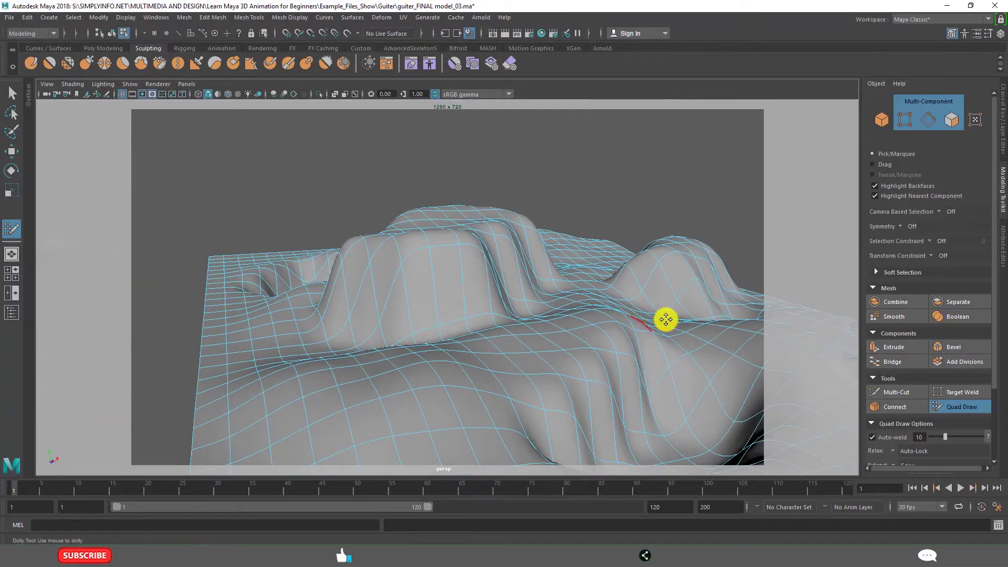
alt+middle_drag(540, 293, 584, 152)
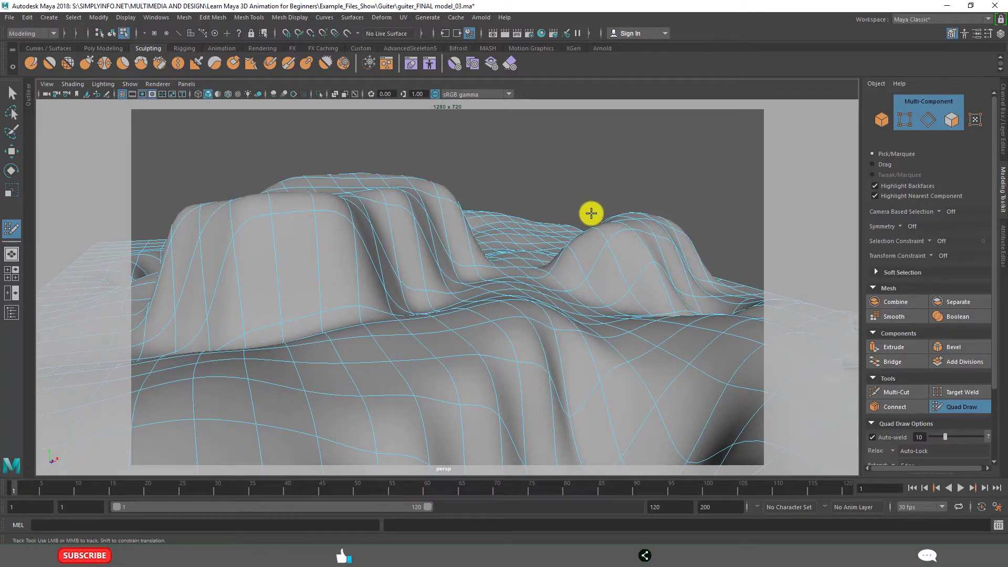
key(w)
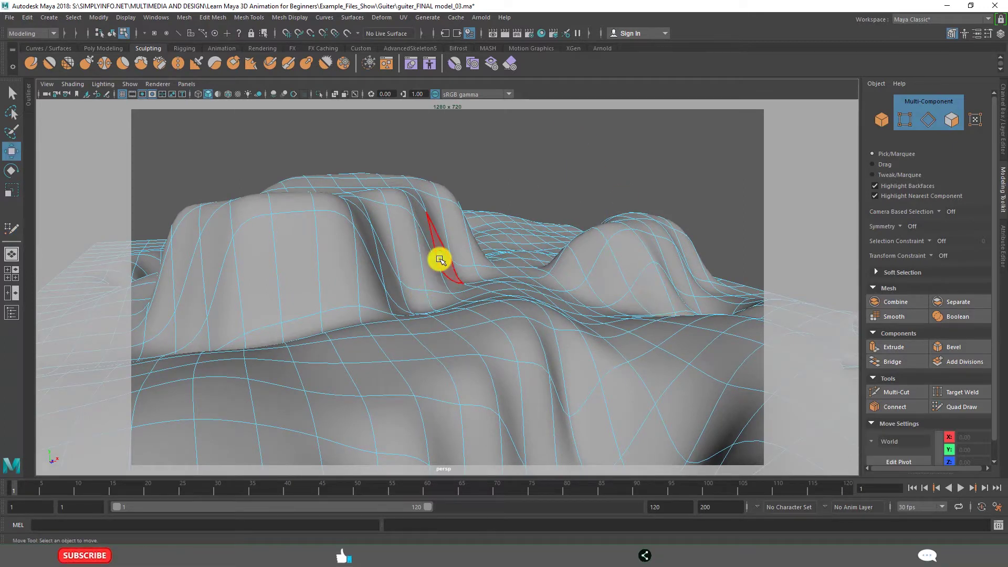
right_drag(440, 259, 487, 232)
key(3)
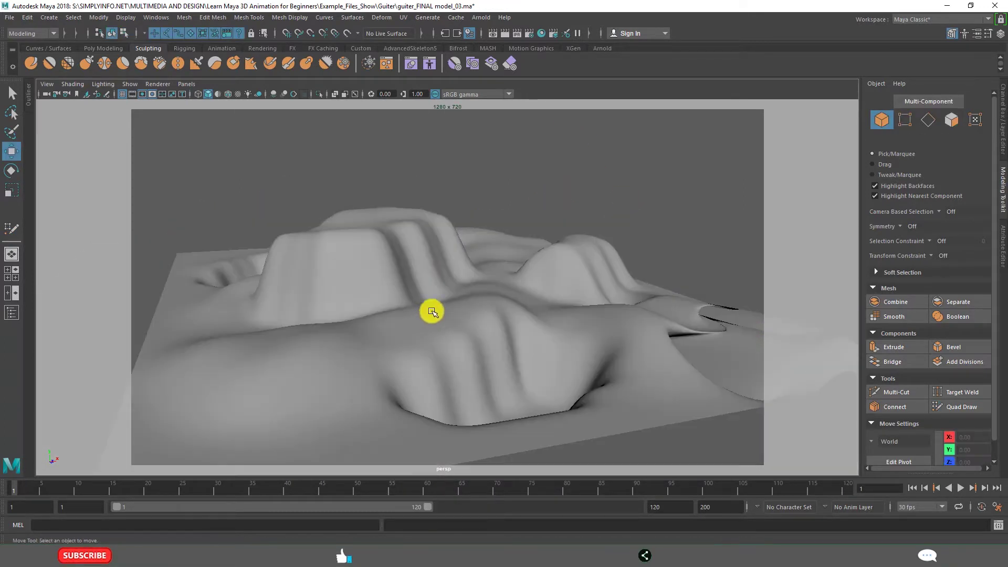
alt+right_drag(493, 286, 484, 276)
- Reselect the terrain plane, turn off smooth preview with 1, and dismiss the Mesh Display menu
alt+drag(484, 276, 566, 292)
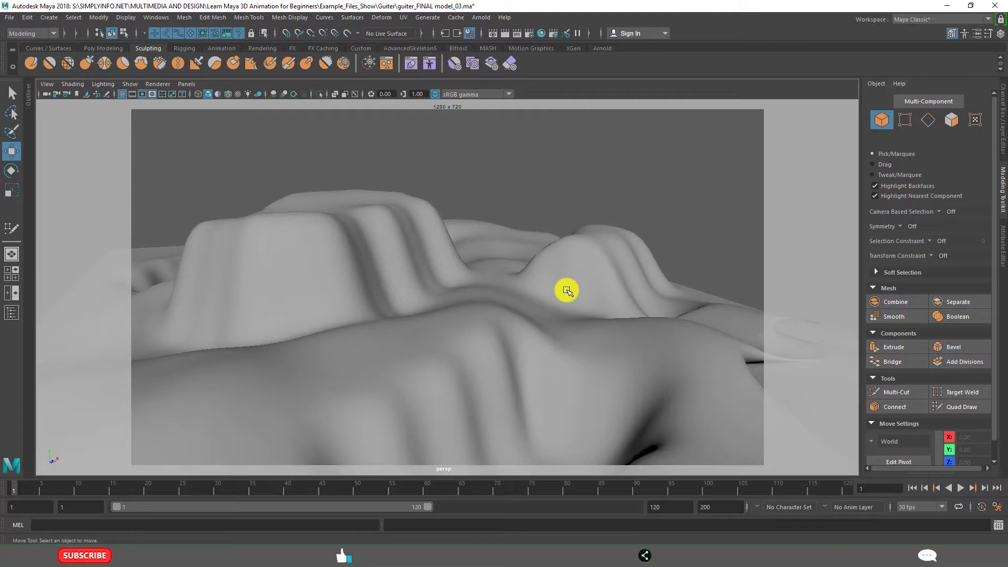
click(531, 276)
key(1)
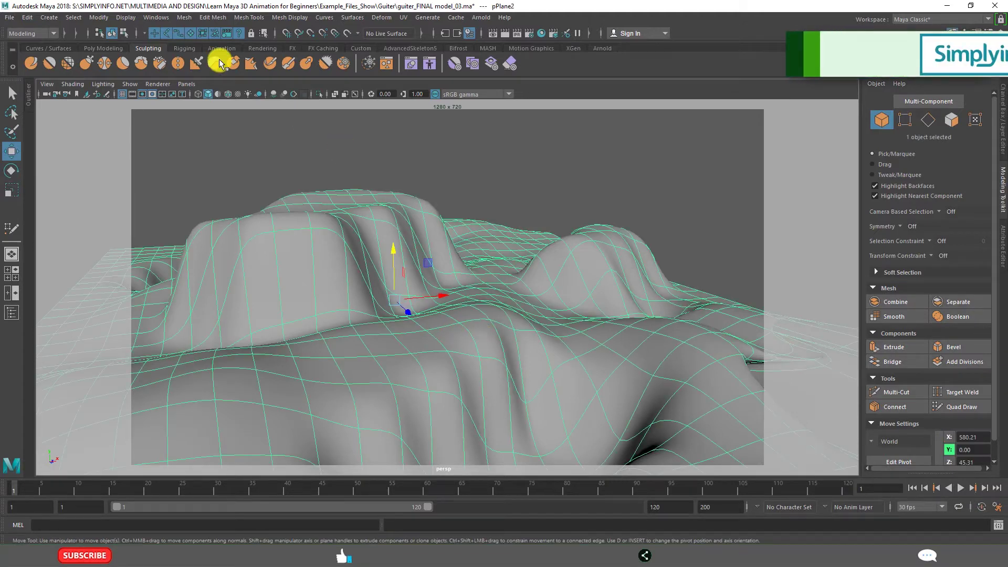
click(216, 17)
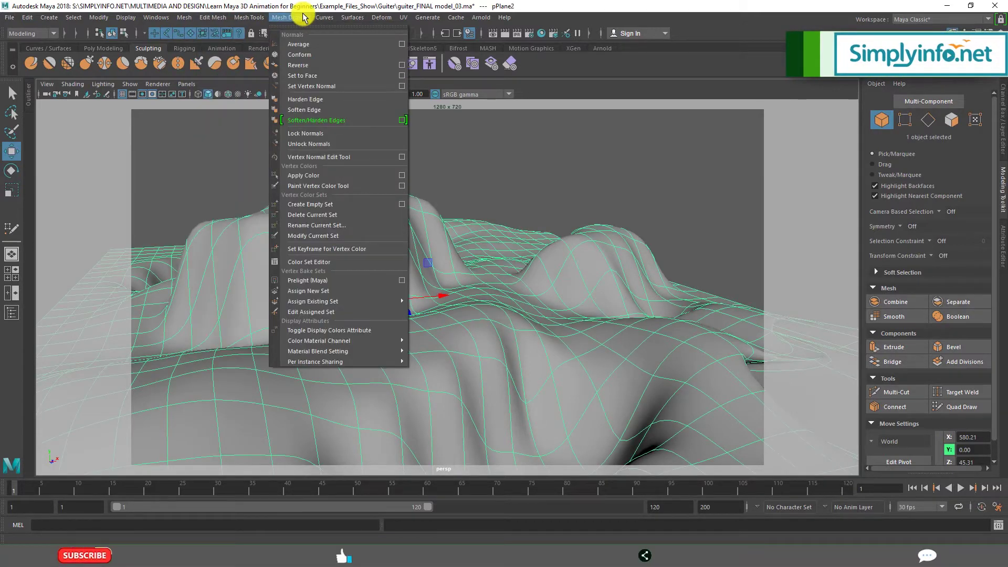
click(588, 79)
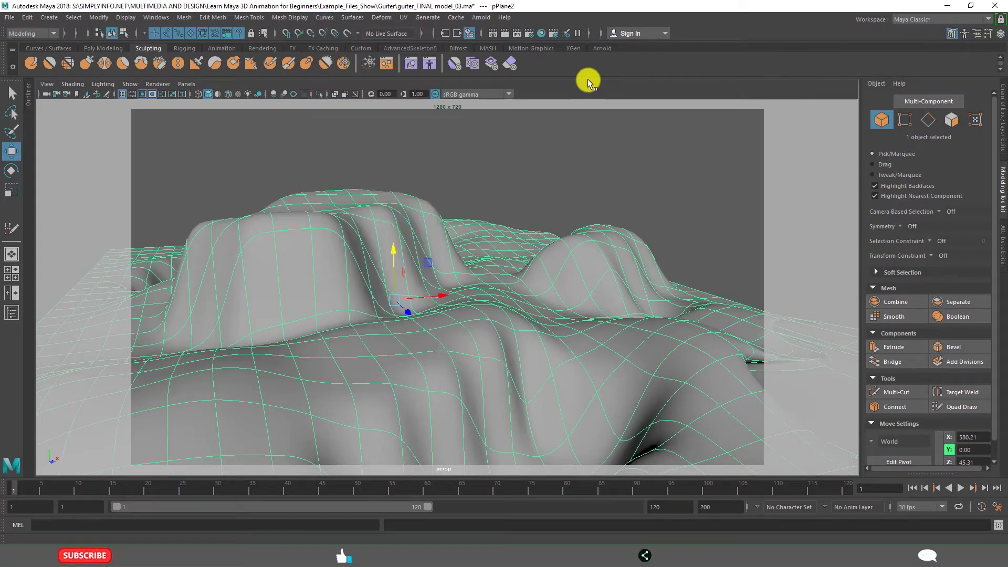